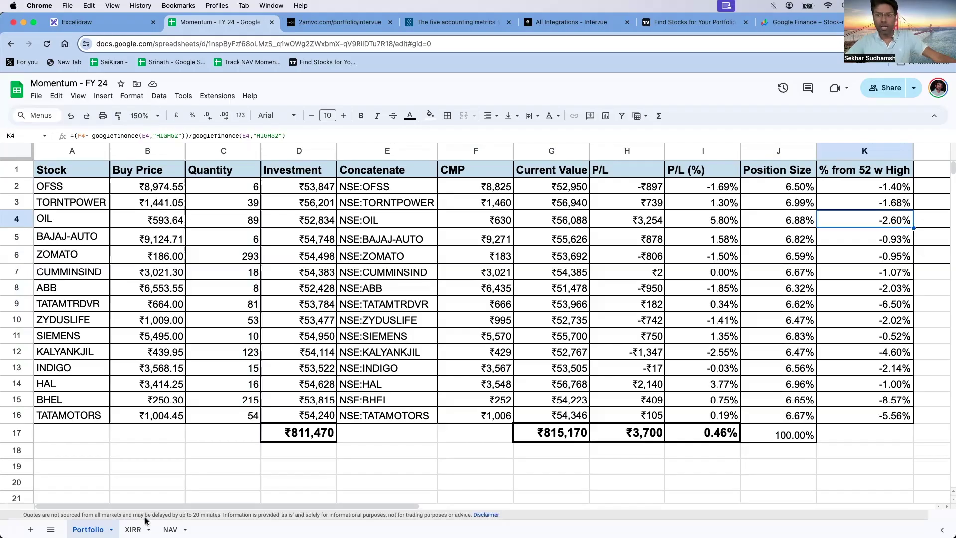
- Switch from the Portfolio sheet to the XIRR sheet to see the cashflows and 240.82% result
{"action": "left_click", "coordinate": [133, 529]}
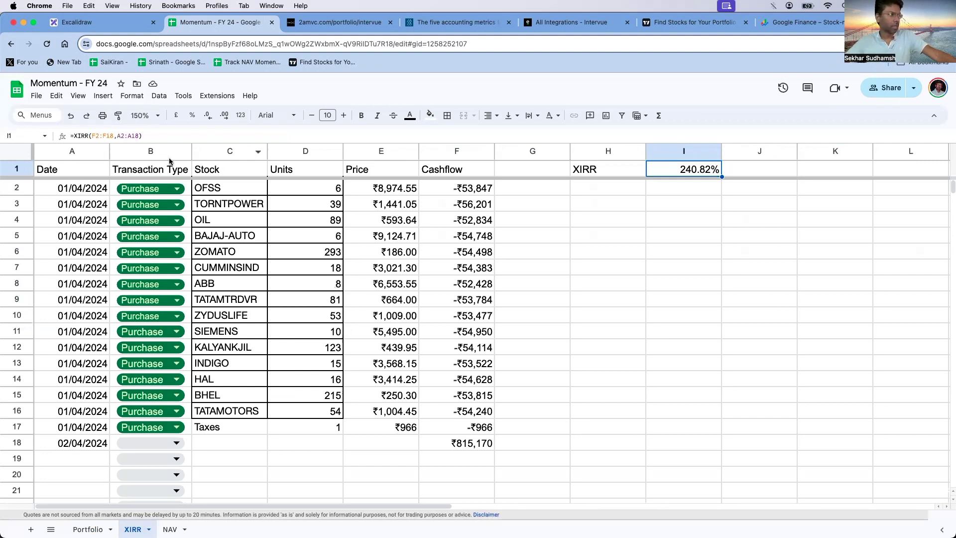
{"action": "left_click", "coordinate": [177, 189]}
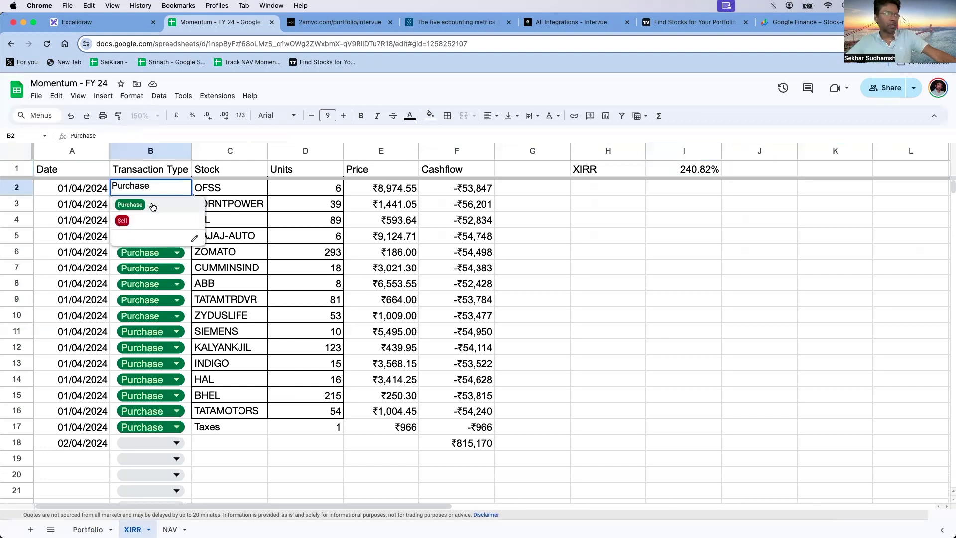
{"action": "left_click", "coordinate": [229, 215]}
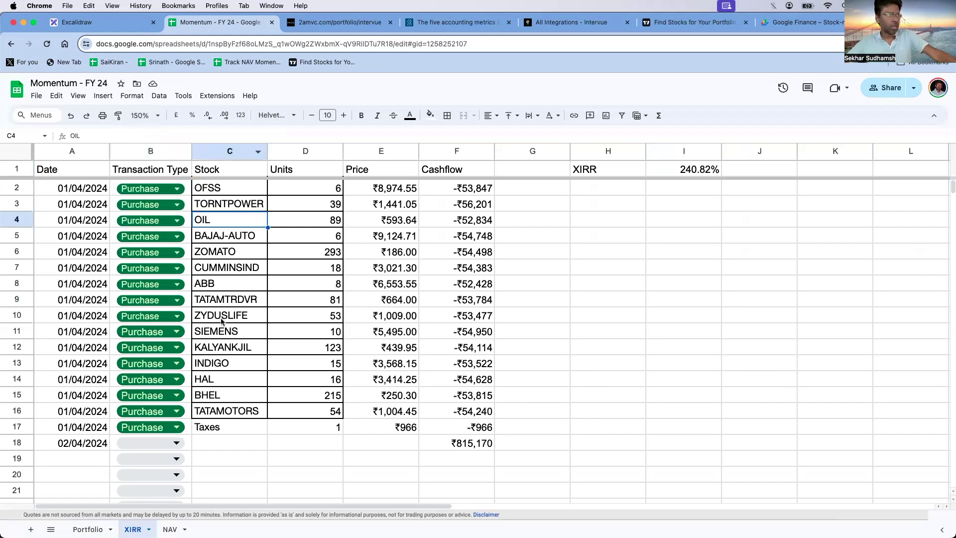
{"action": "left_click", "coordinate": [388, 194]}
{"action": "left_click", "coordinate": [443, 189]}
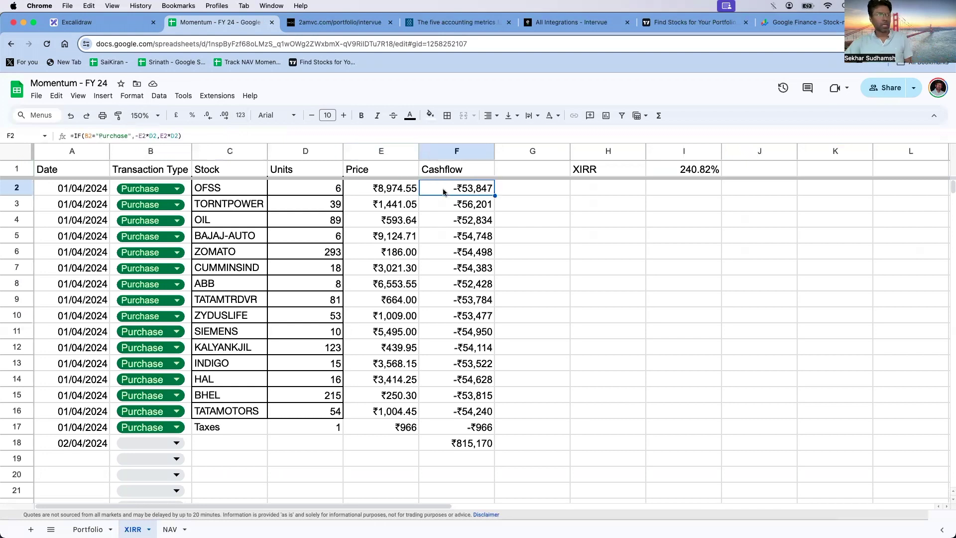
{"action": "left_click", "coordinate": [452, 155]}
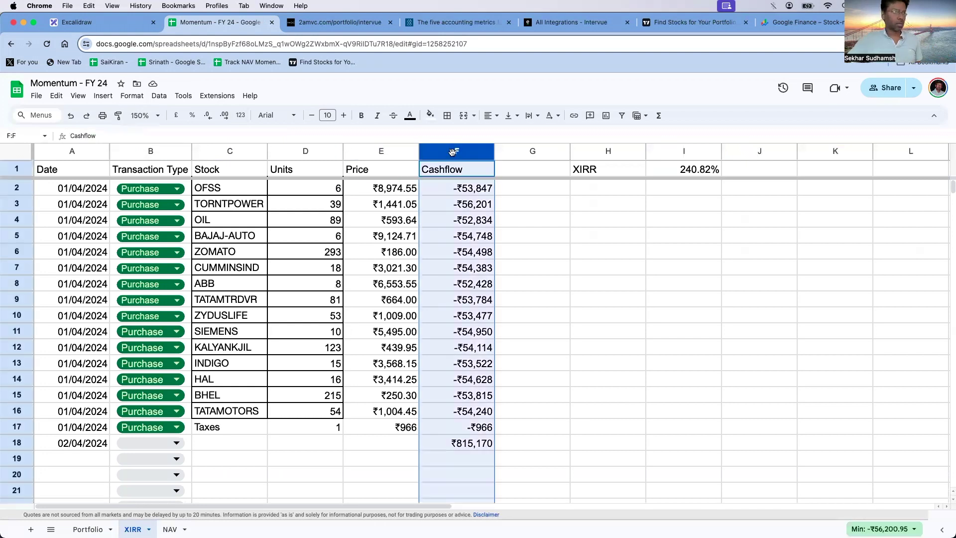
{"action": "left_click", "coordinate": [450, 170]}
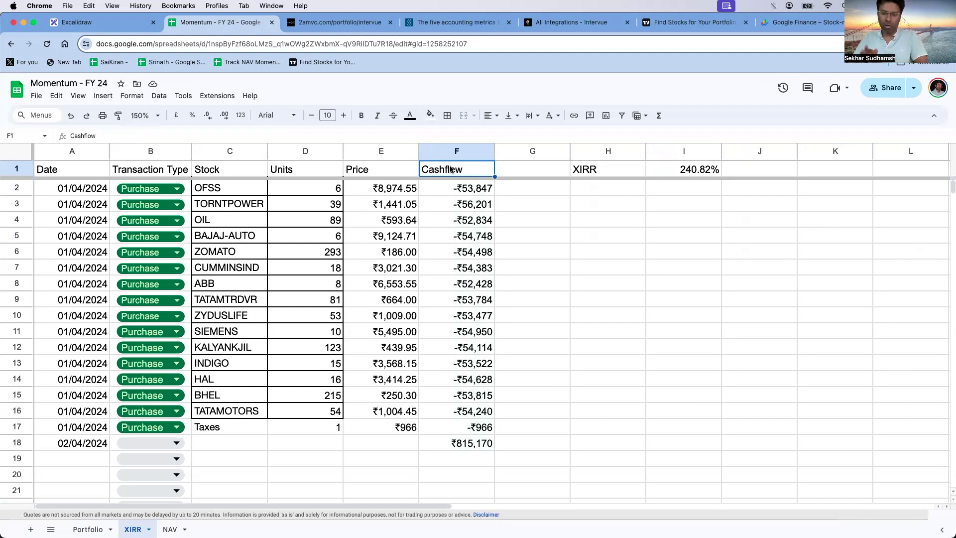
{"action": "left_click", "coordinate": [459, 445]}
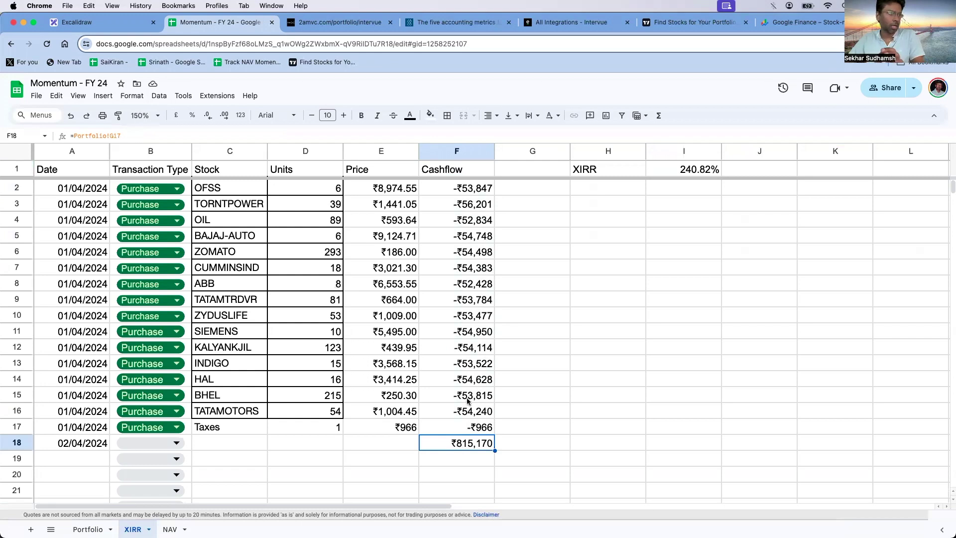
{"action": "left_click", "coordinate": [682, 173]}
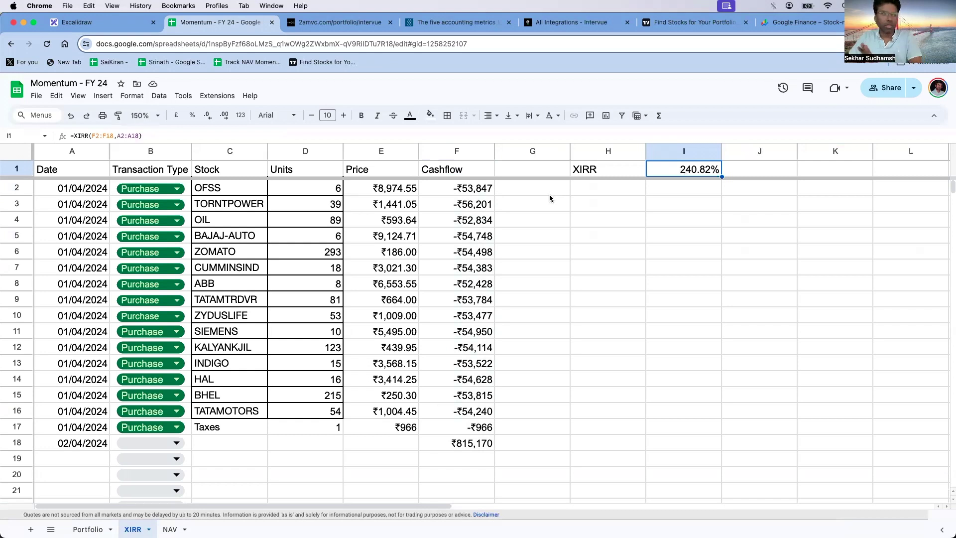
{"action": "left_click", "coordinate": [472, 192]}
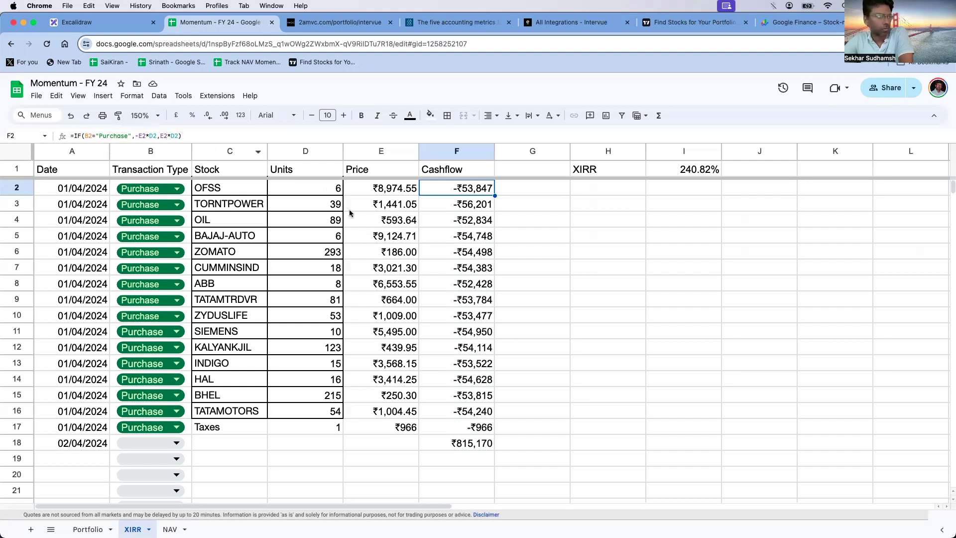
- Review the purchase cashflows from F2 downward and the Taxes cashflow formula in row 17
{"action": "left_click", "coordinate": [536, 234]}
{"action": "left_click_drag", "start_coordinate": [446, 188], "coordinate": [468, 414]}
{"action": "left_click", "coordinate": [500, 413]}
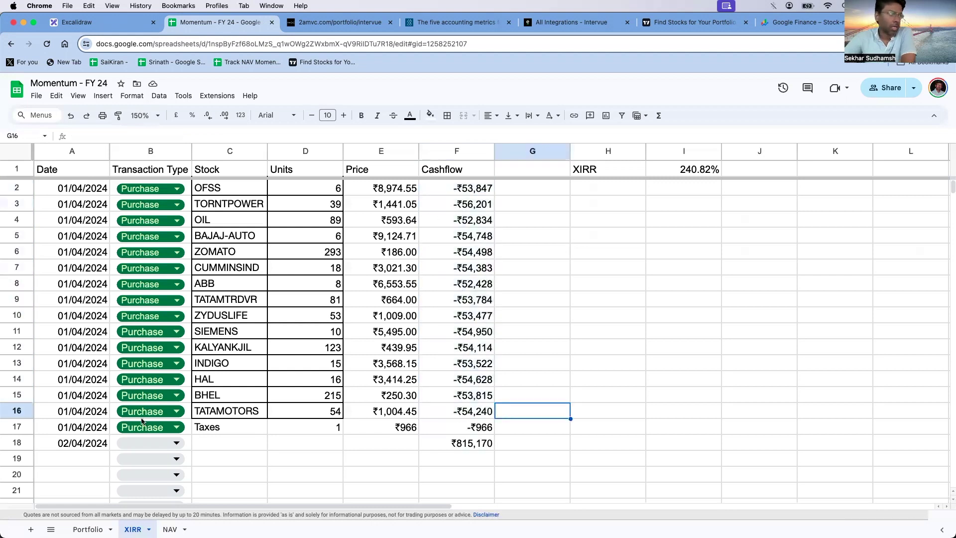
{"action": "left_click", "coordinate": [19, 427]}
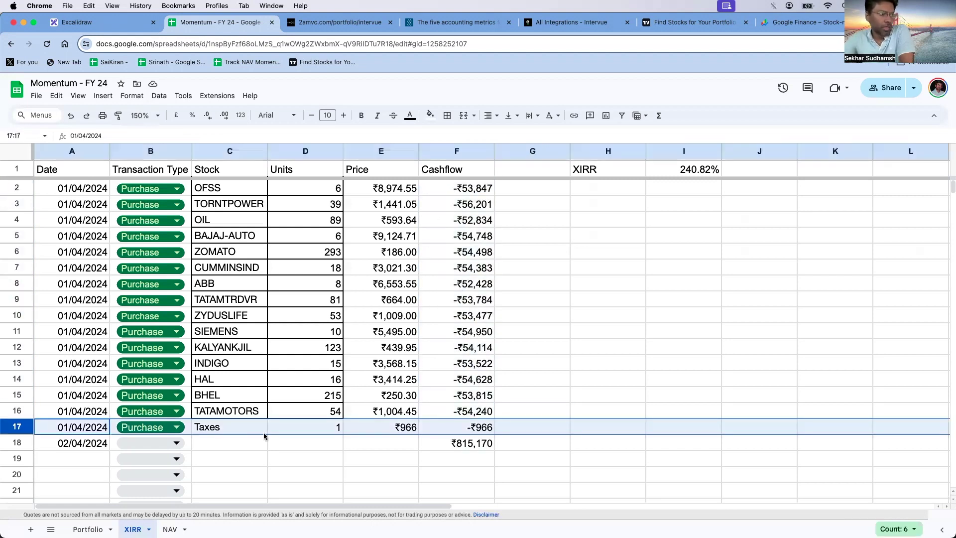
{"action": "left_click", "coordinate": [442, 429]}
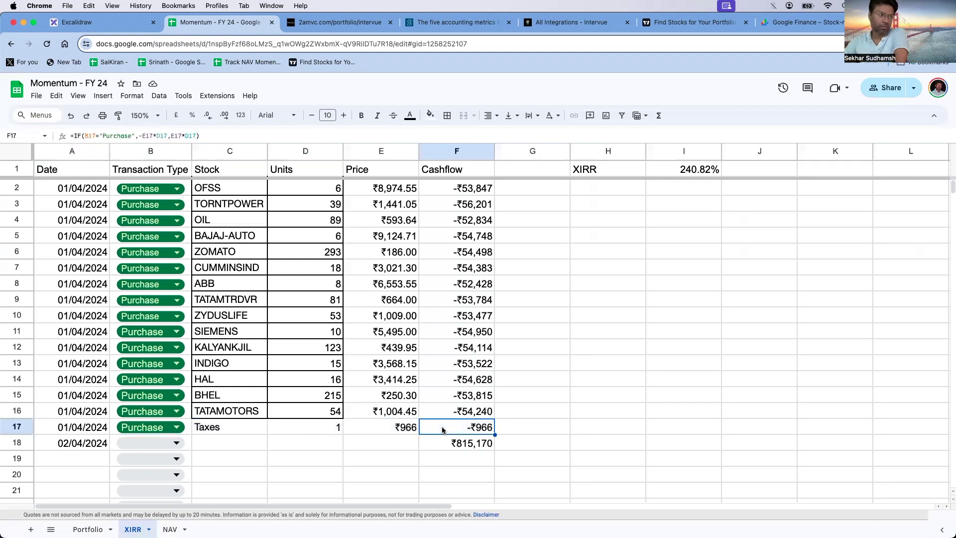
- Compare the Taxes amount in E17 and formula in F17 with F18's value, then view the Portfolio sheet
{"action": "left_click", "coordinate": [446, 443]}
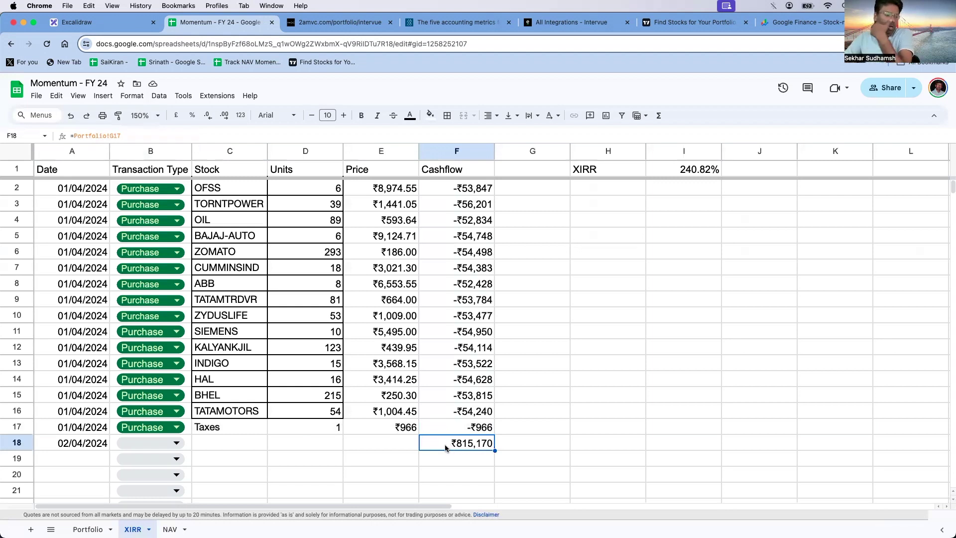
{"action": "left_click", "coordinate": [449, 429]}
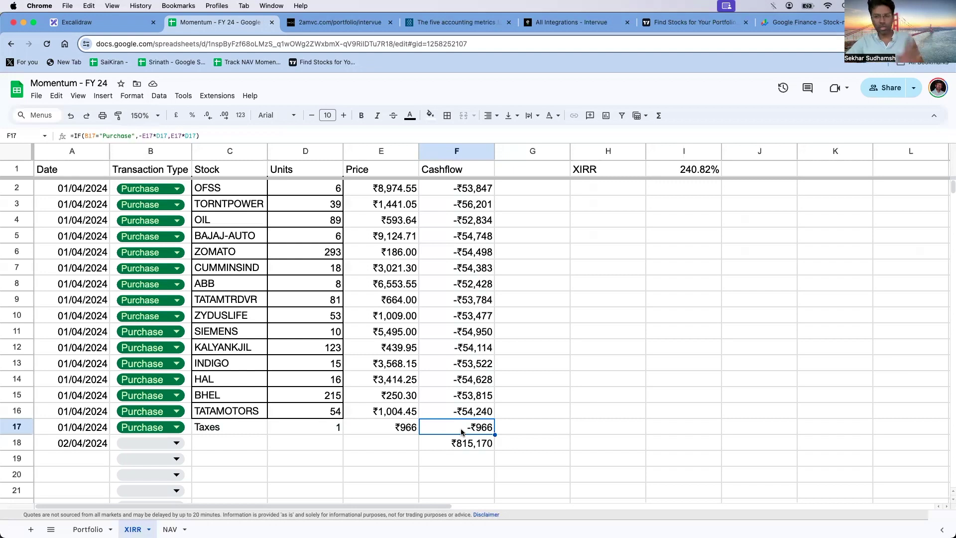
{"action": "left_click", "coordinate": [518, 430]}
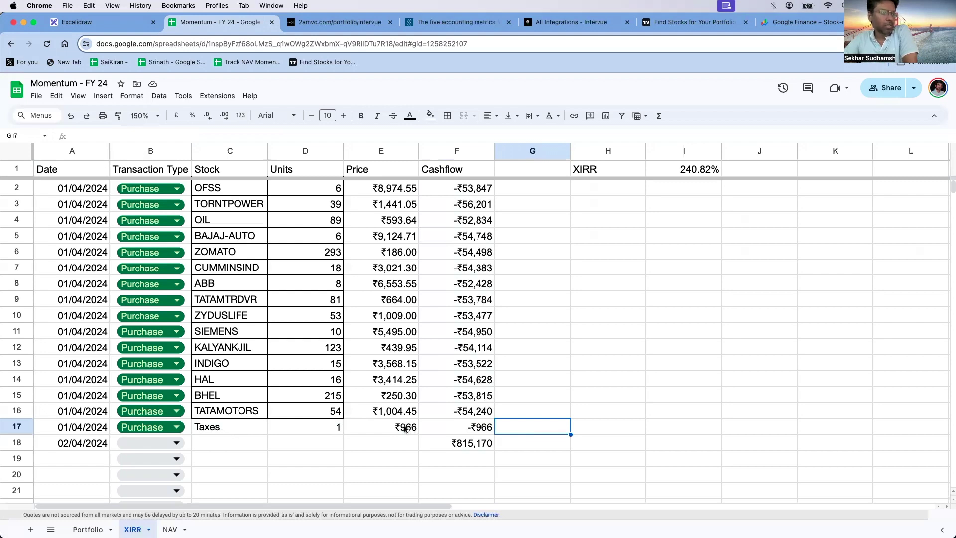
{"action": "left_click", "coordinate": [388, 427]}
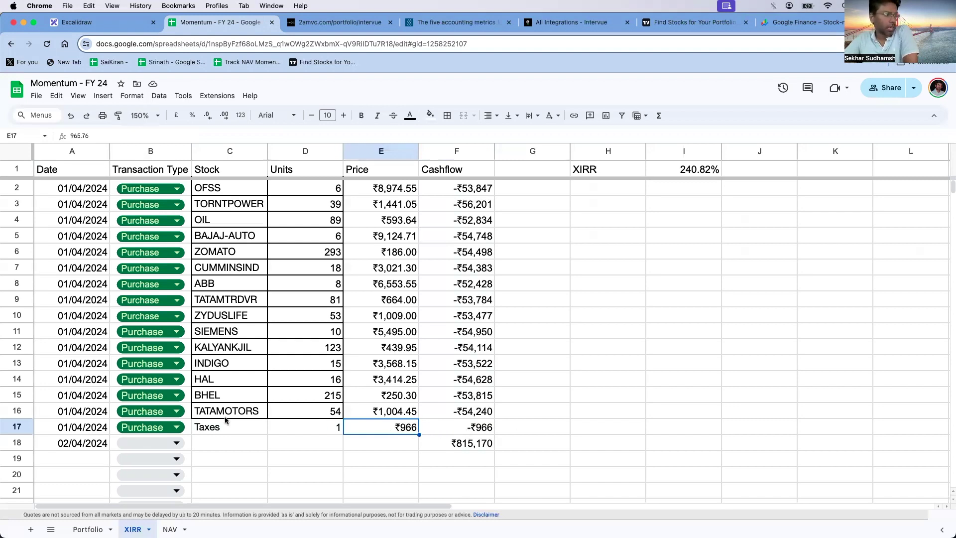
{"action": "left_click", "coordinate": [443, 422]}
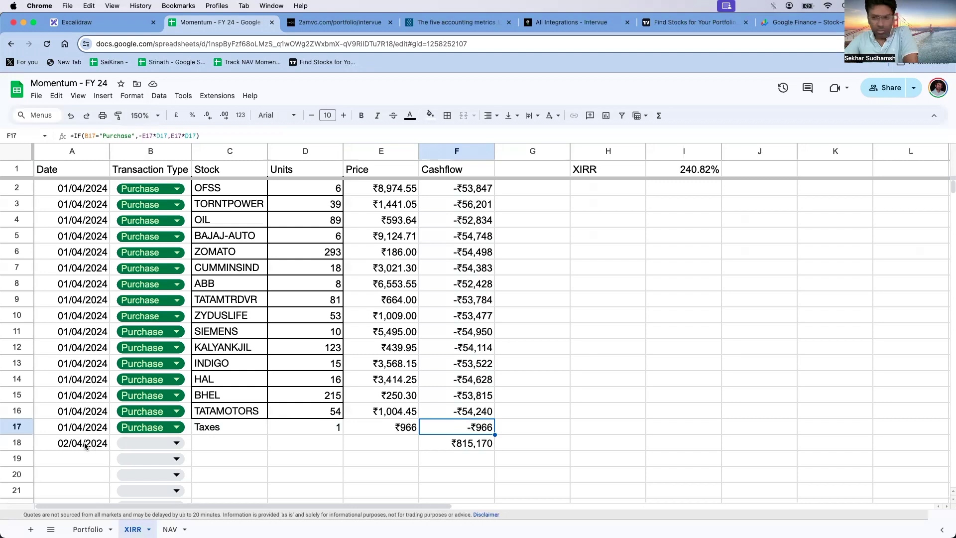
{"action": "left_click", "coordinate": [450, 443]}
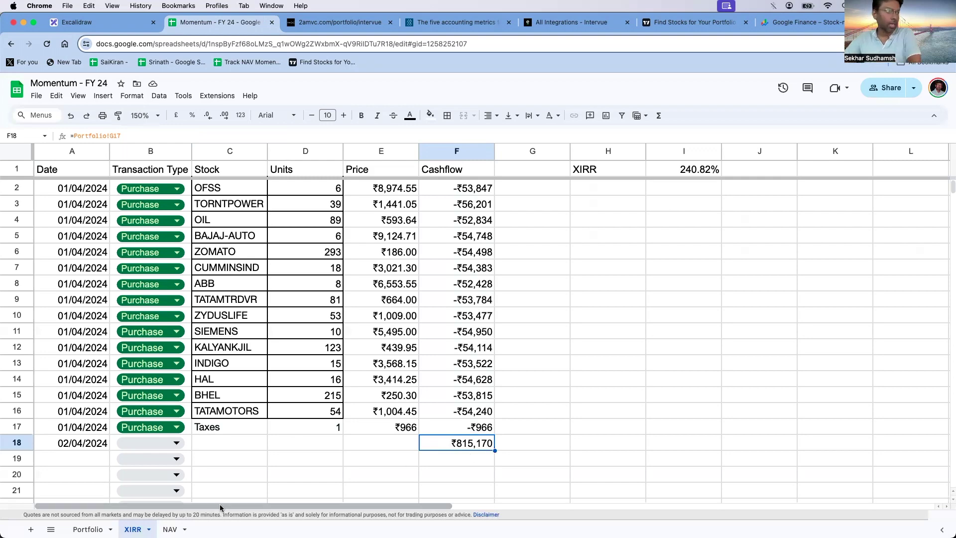
{"action": "left_click", "coordinate": [87, 529]}
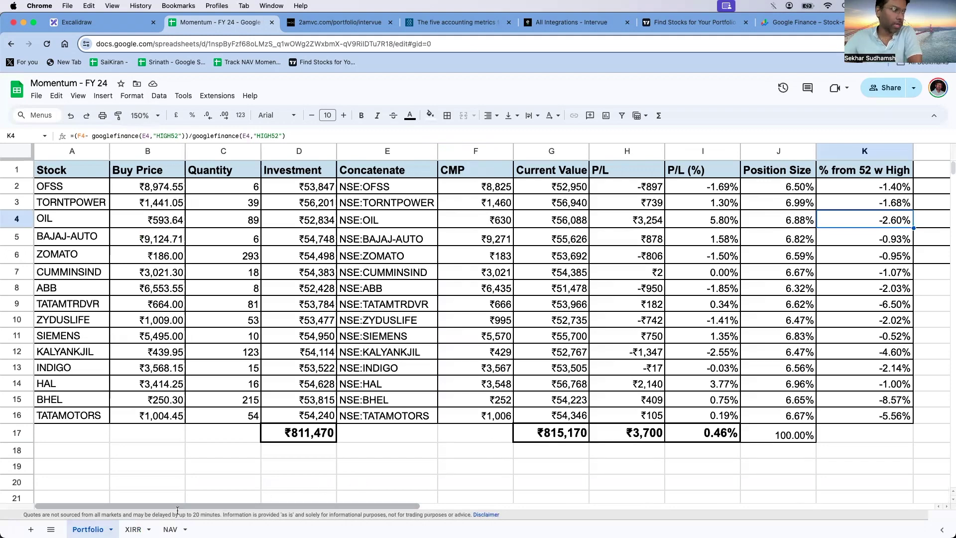
- Back on the XIRR sheet, inspect the formulas behind the A18 date and F18's ₹815,170 cashflow
{"action": "left_click", "coordinate": [133, 529]}
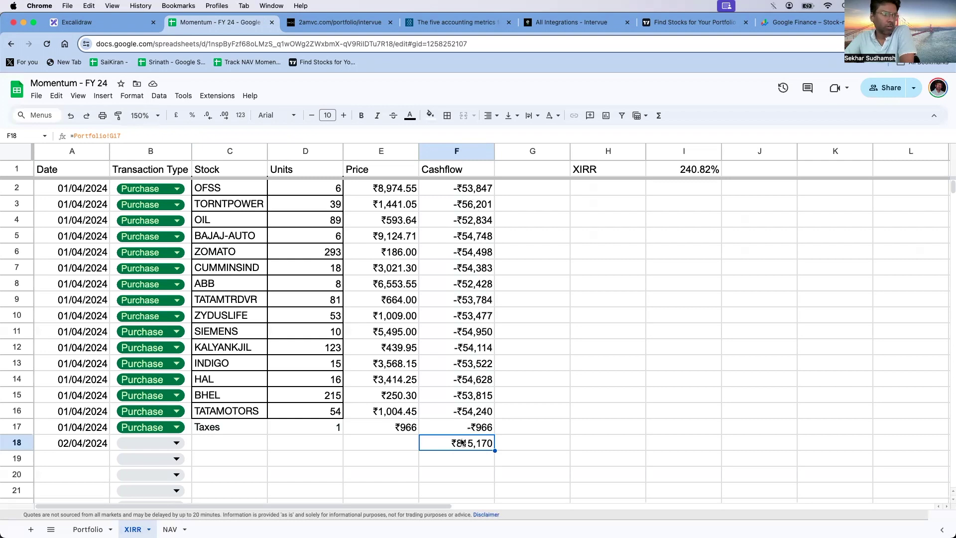
{"action": "left_click", "coordinate": [85, 443]}
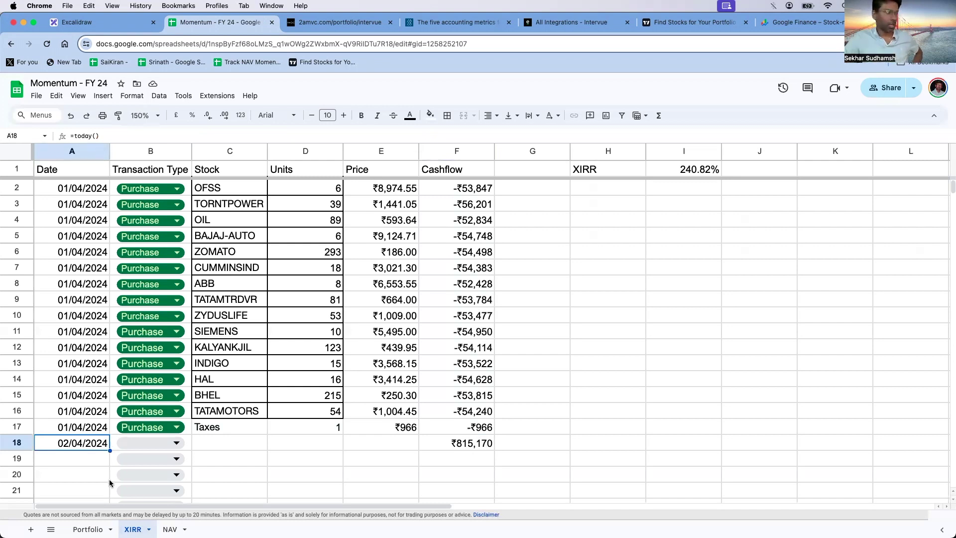
{"action": "left_click", "coordinate": [86, 473]}
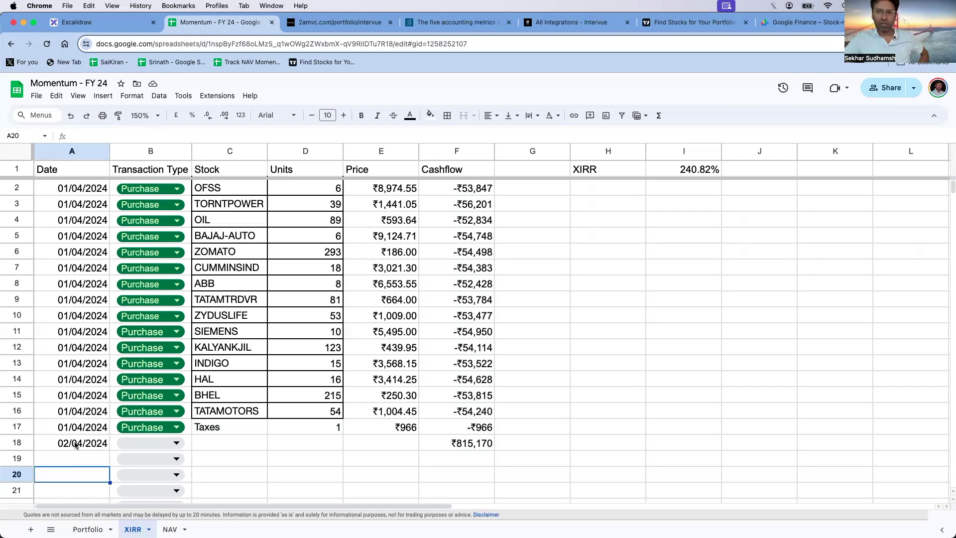
{"action": "left_click", "coordinate": [471, 443]}
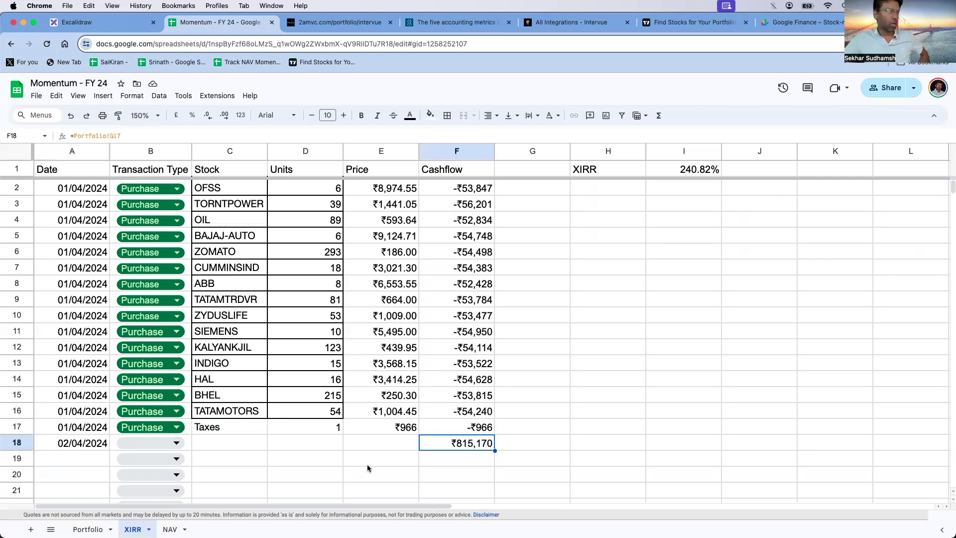
- Check the Portfolio sheet that F18 references, then select the XIRR label H1 and 240.82% result I1
{"action": "left_click", "coordinate": [87, 529]}
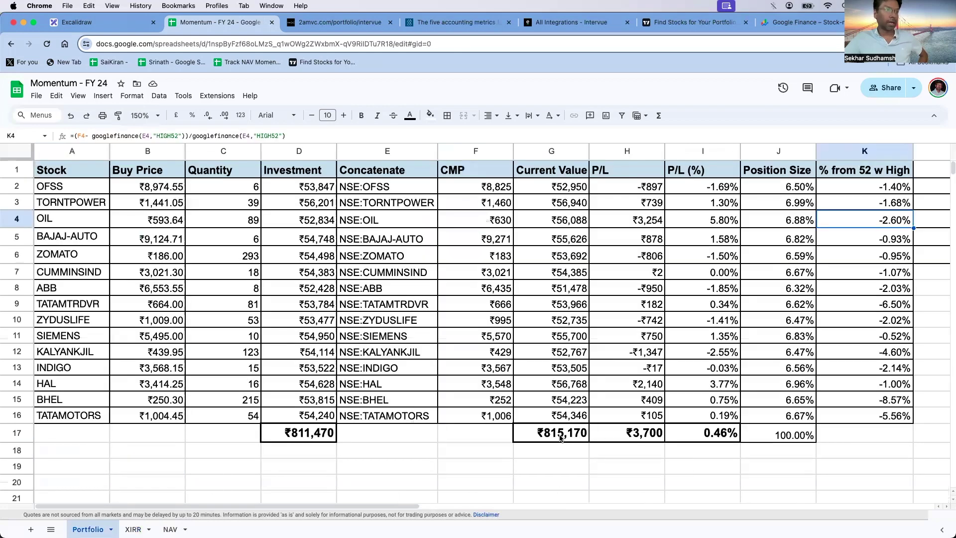
{"action": "left_click", "coordinate": [132, 529]}
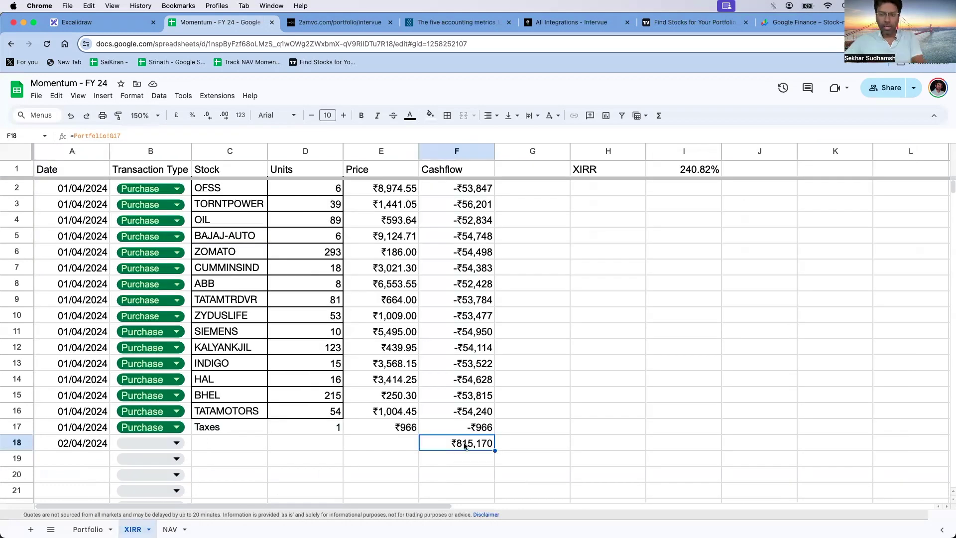
{"action": "left_click", "coordinate": [617, 166]}
{"action": "left_click", "coordinate": [661, 172]}
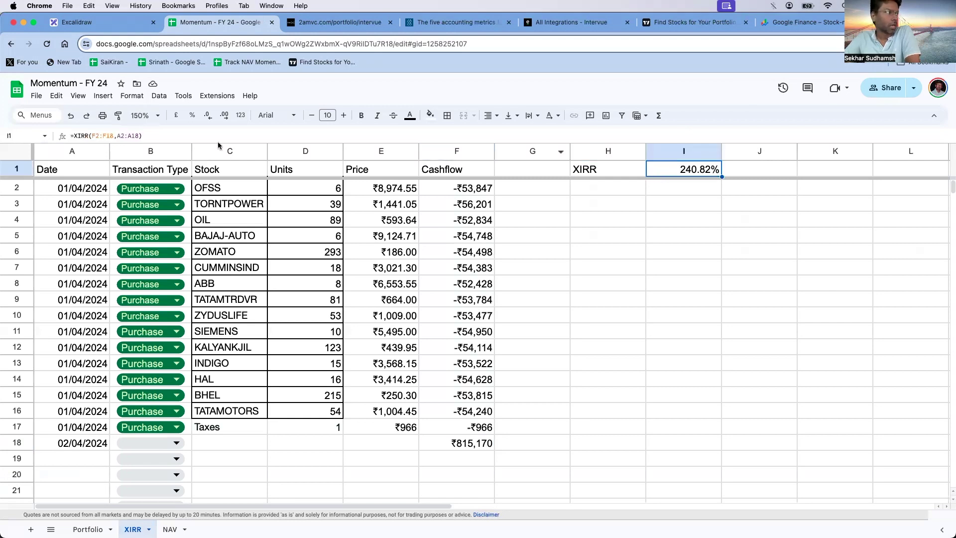
- Review I1's =XIRR(F2:F18,A2:A18) formula without editing it, then switch to the Portfolio sheet
{"action": "left_click", "coordinate": [81, 136]}
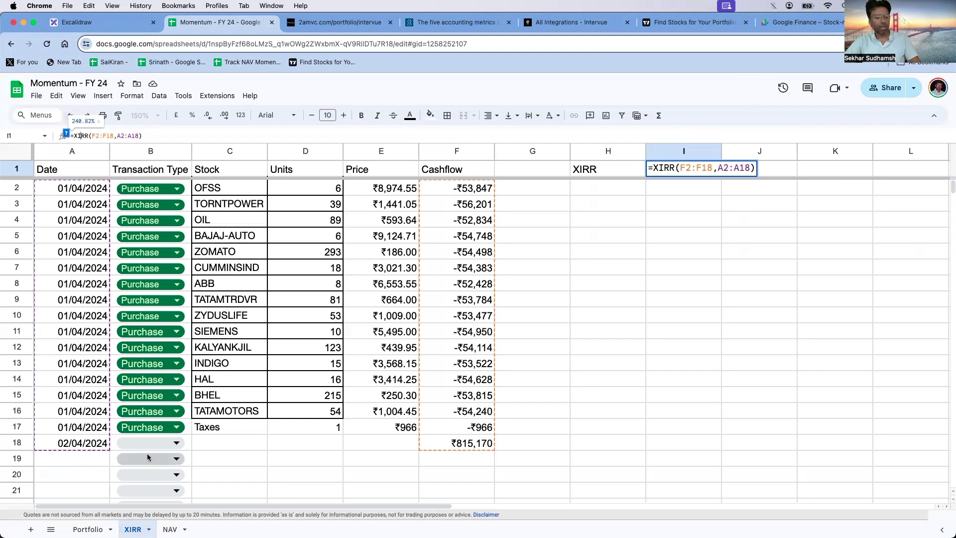
{"action": "key", "text": "Escape"}
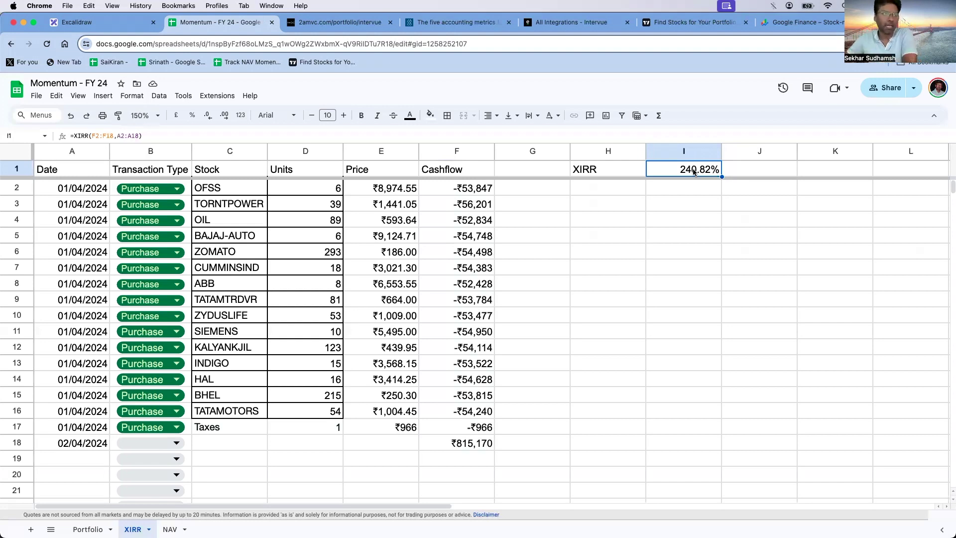
{"action": "left_click", "coordinate": [694, 200]}
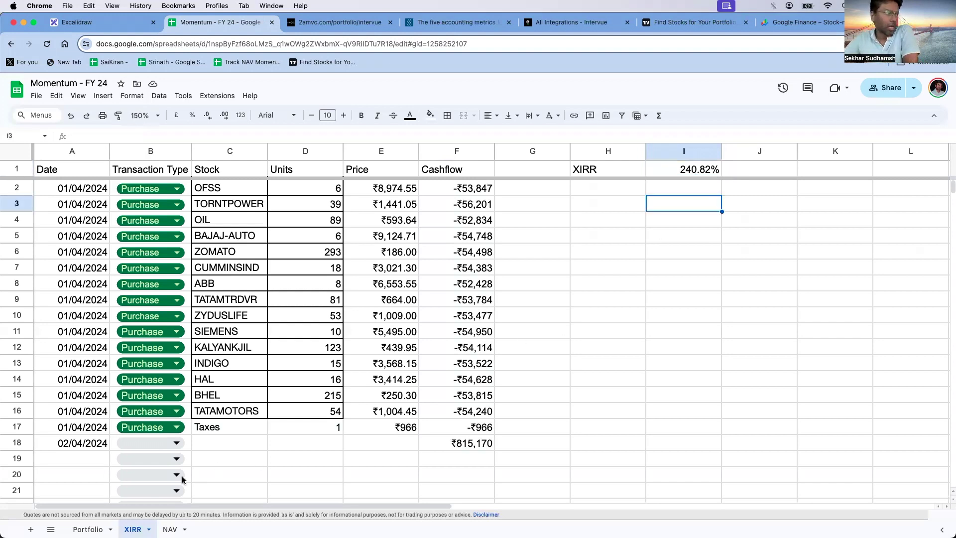
{"action": "key", "text": "alt+Up"}
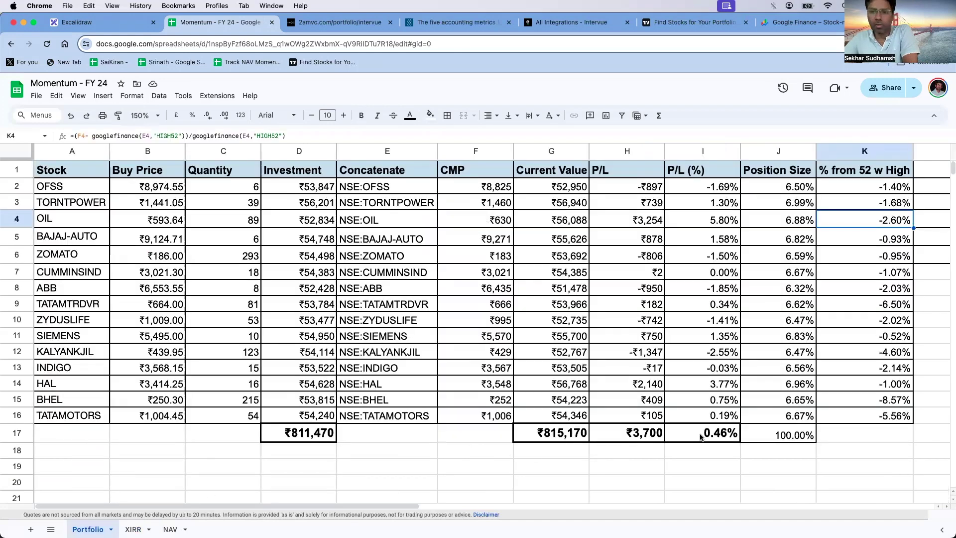
- On the XIRR sheet, inspect the H1 label and the I1 formula yielding 240.82%
{"action": "left_click", "coordinate": [133, 528]}
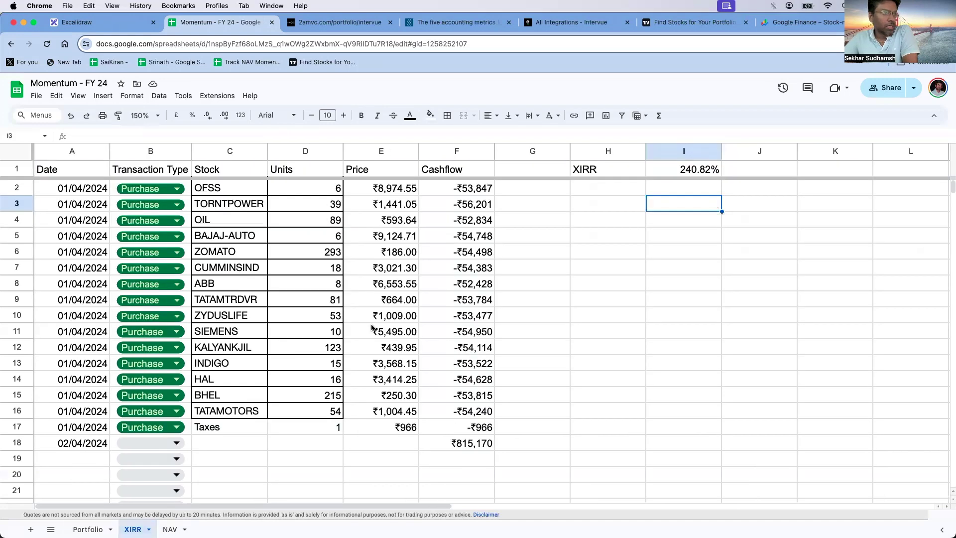
{"action": "left_click", "coordinate": [694, 171]}
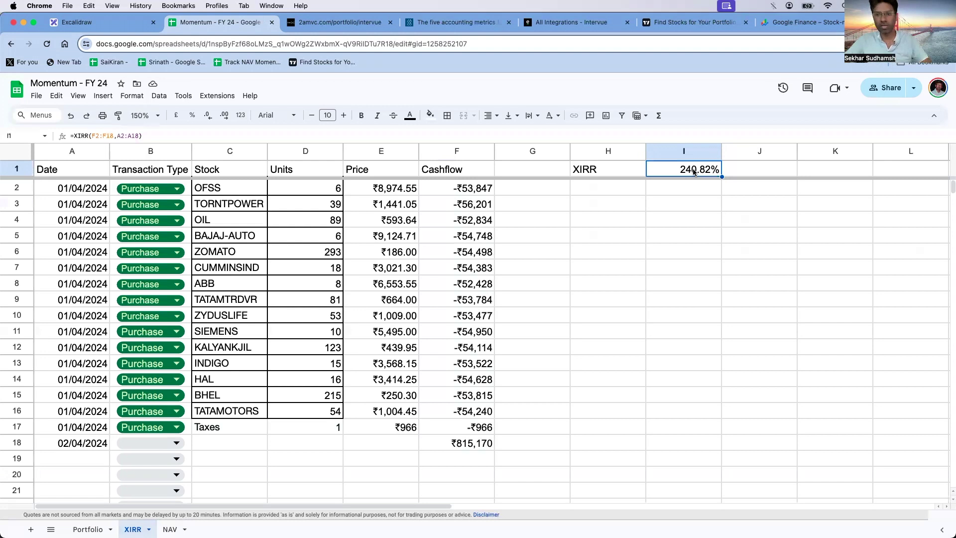
{"action": "left_click", "coordinate": [615, 172]}
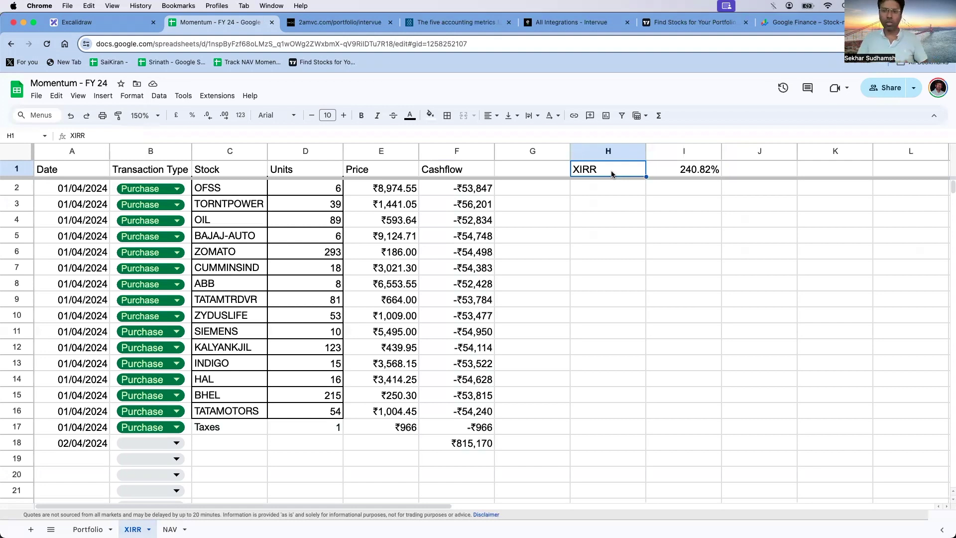
{"action": "left_click", "coordinate": [690, 172]}
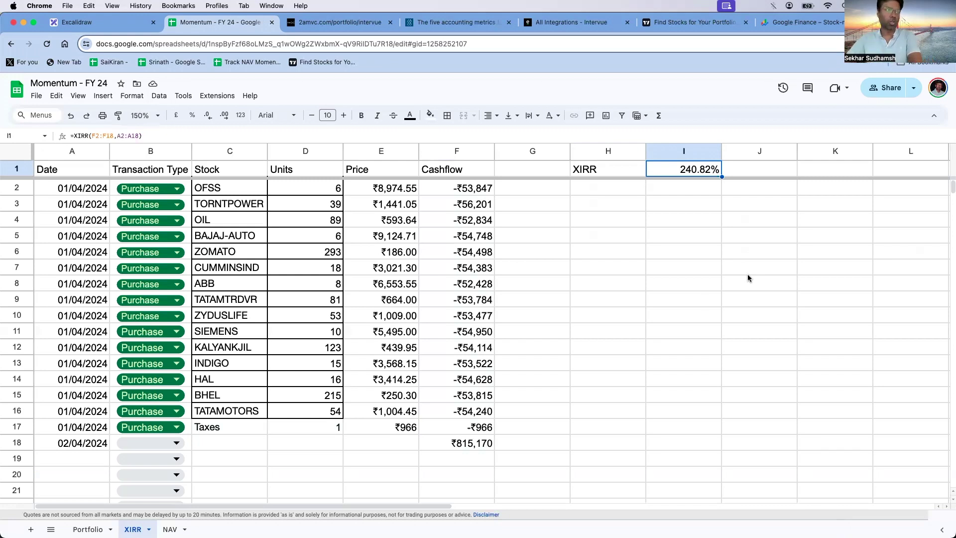
{"action": "left_click", "coordinate": [559, 361]}
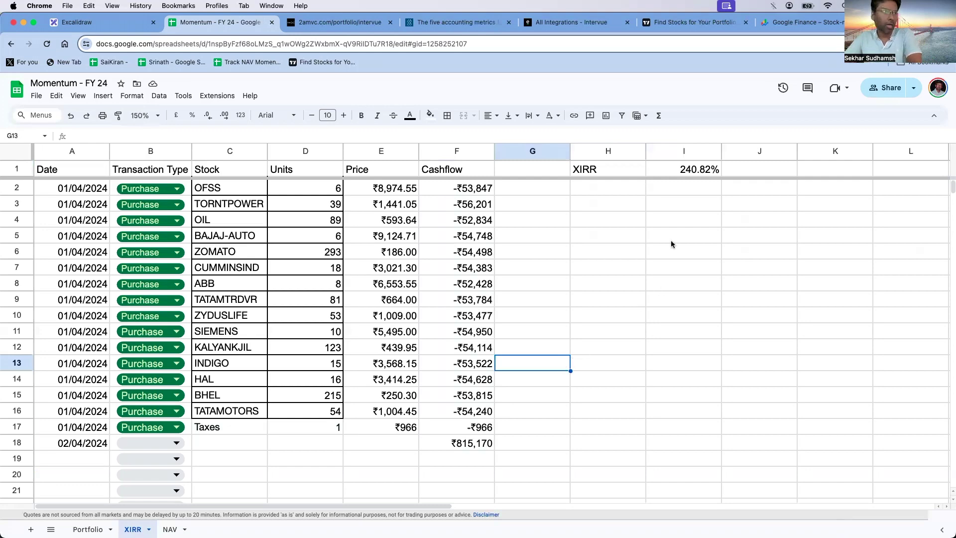